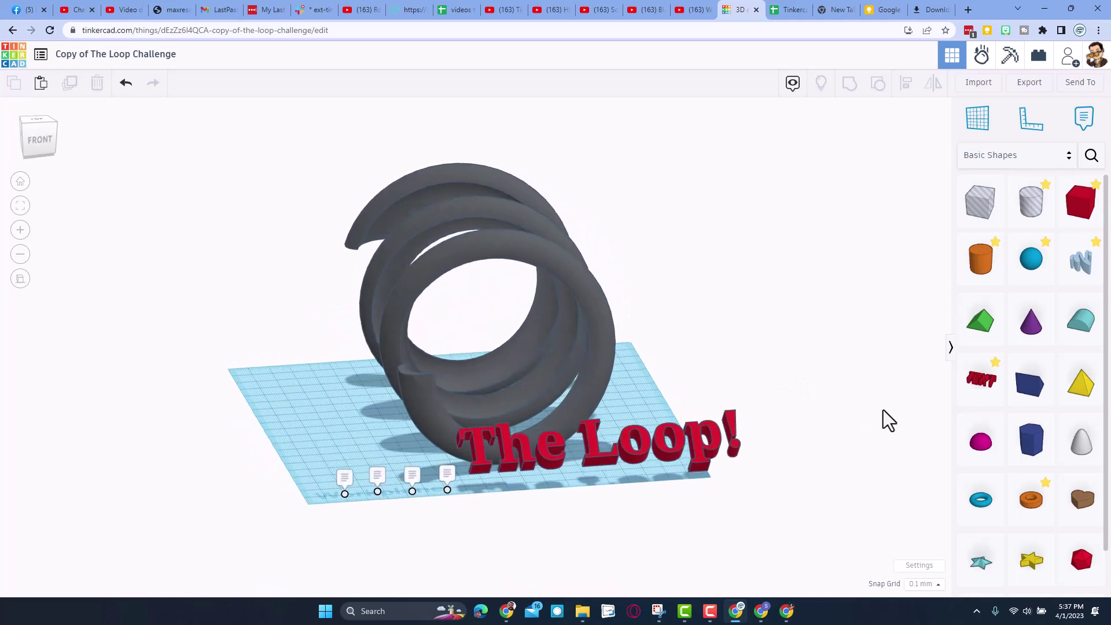
Orbit the view around the coil and 'The Loop!' text to inspect the model.
{"action": "right_click_drag", "start_coordinate": [810, 429], "coordinate": [560, 362]}
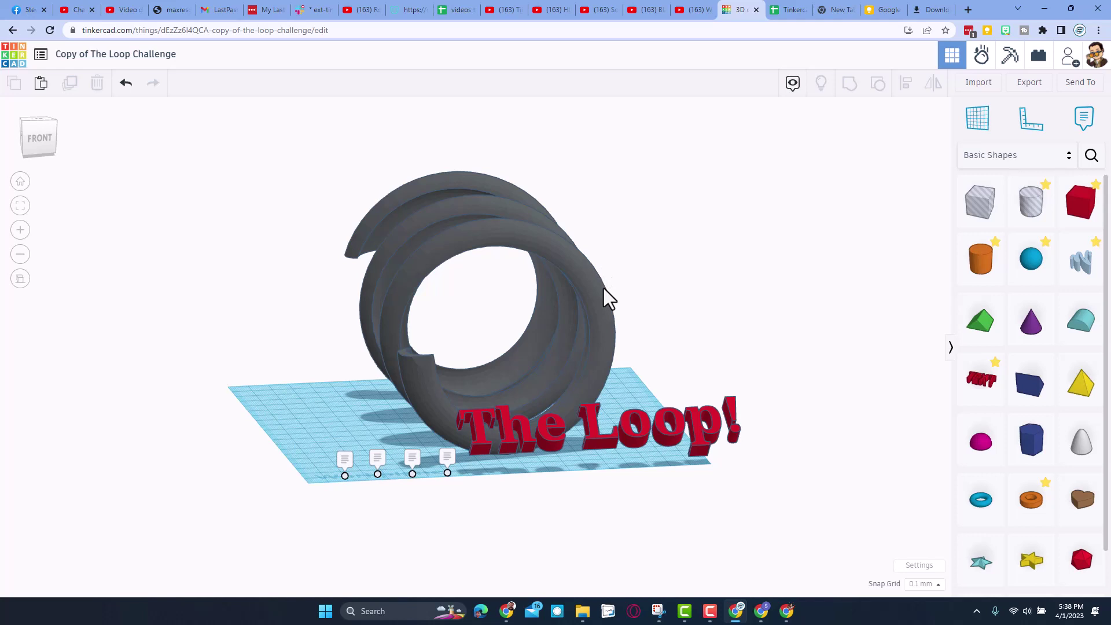
{"action": "right_click_drag", "start_coordinate": [720, 318], "coordinate": [492, 302]}
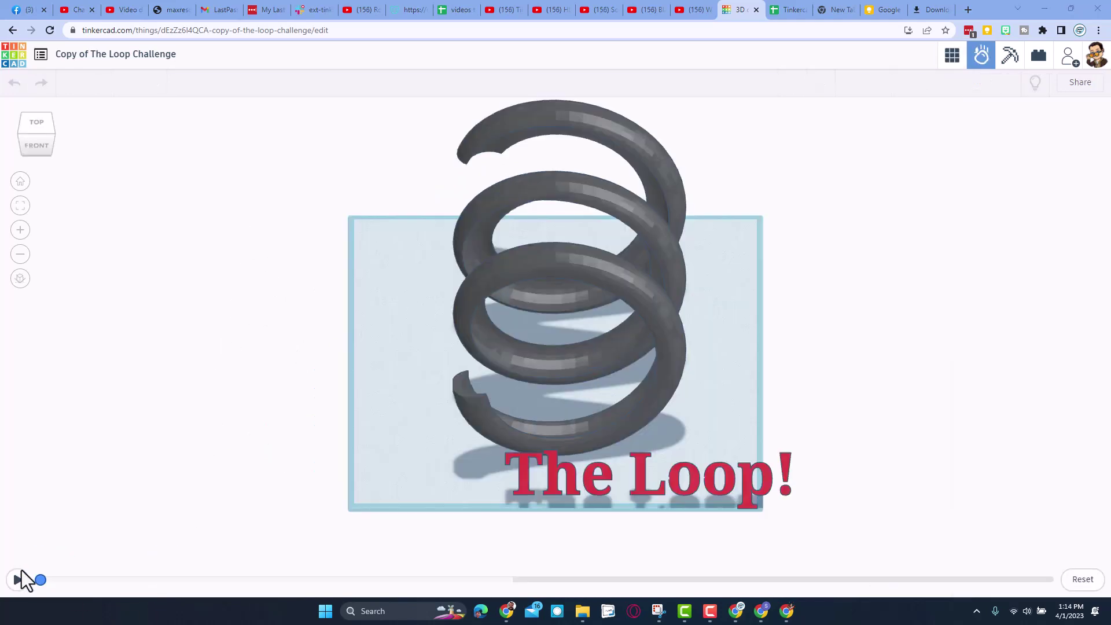
Play, pause and restart the loop simulation several times, orbiting to a top-down angle between runs.
{"action": "left_click", "coordinate": [15, 580]}
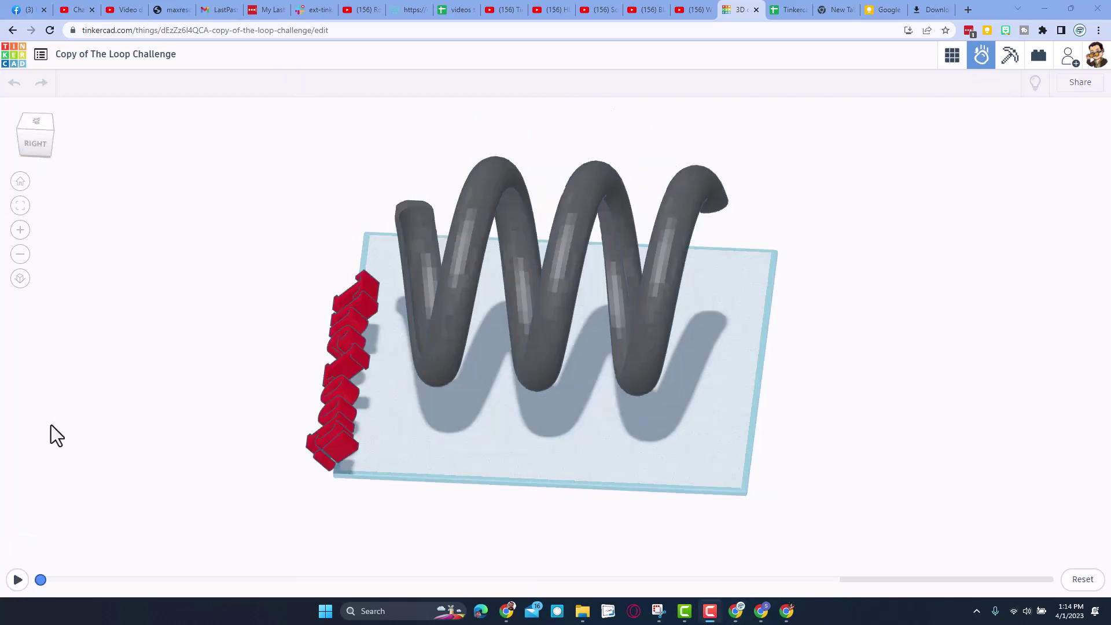
{"action": "left_click", "coordinate": [14, 584]}
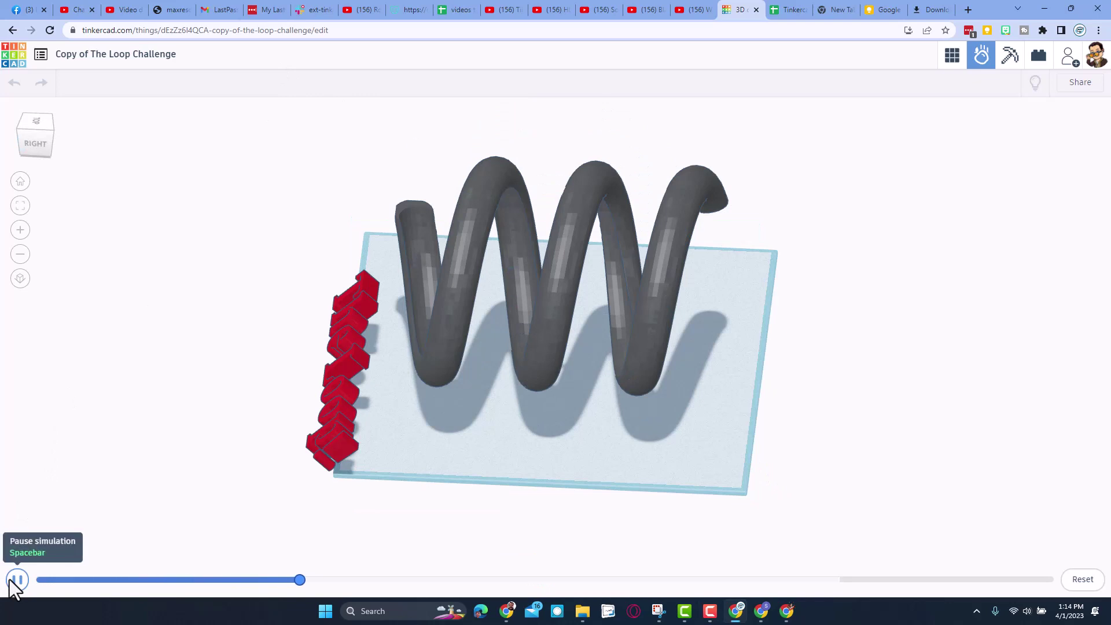
{"action": "left_click", "coordinate": [15, 583]}
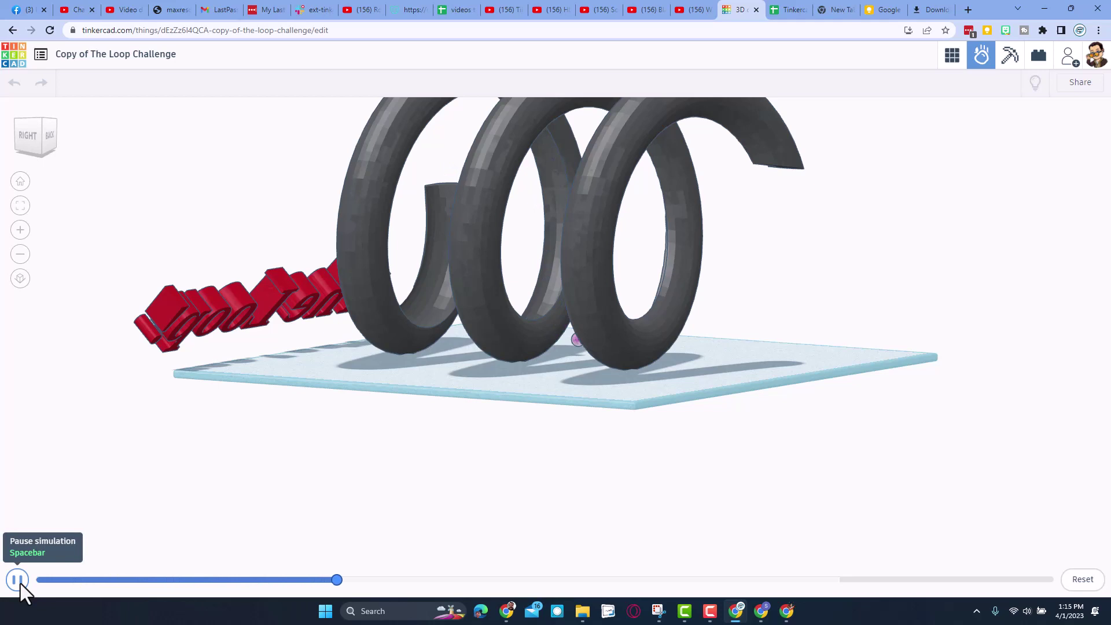
{"action": "left_click", "coordinate": [16, 580]}
{"action": "right_click_drag", "start_coordinate": [193, 481], "coordinate": [293, 412]}
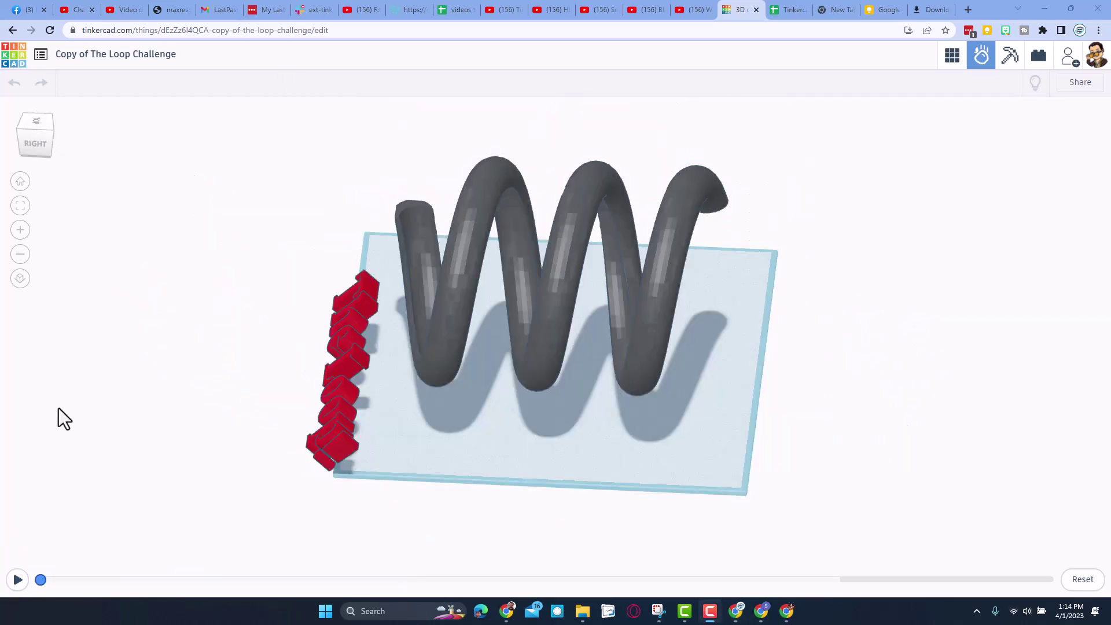
{"action": "left_click", "coordinate": [16, 580]}
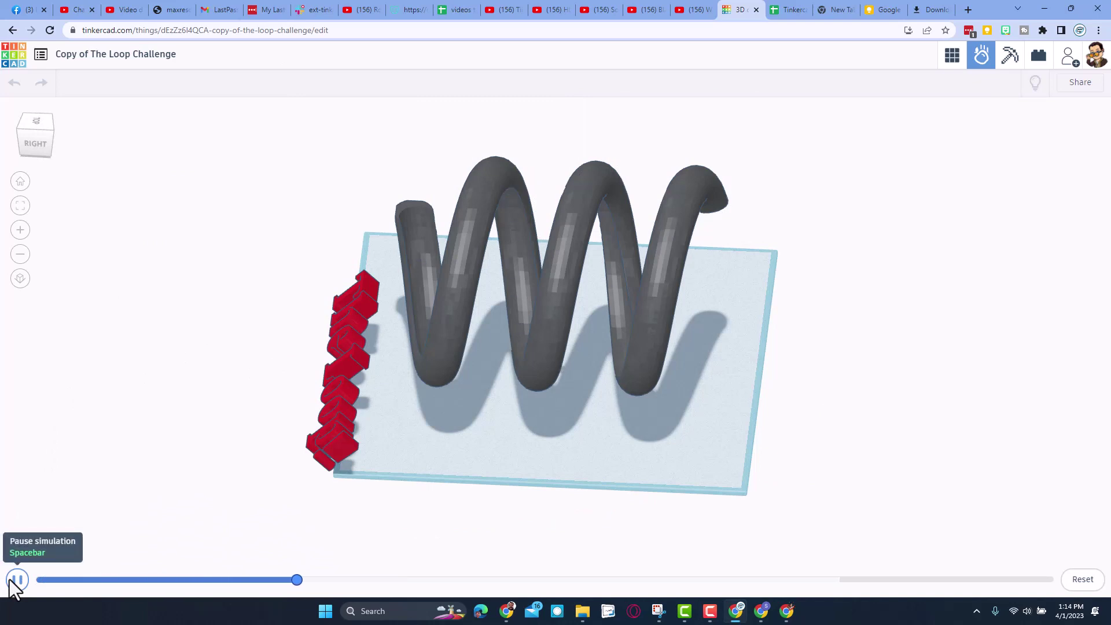
{"action": "left_click", "coordinate": [17, 581]}
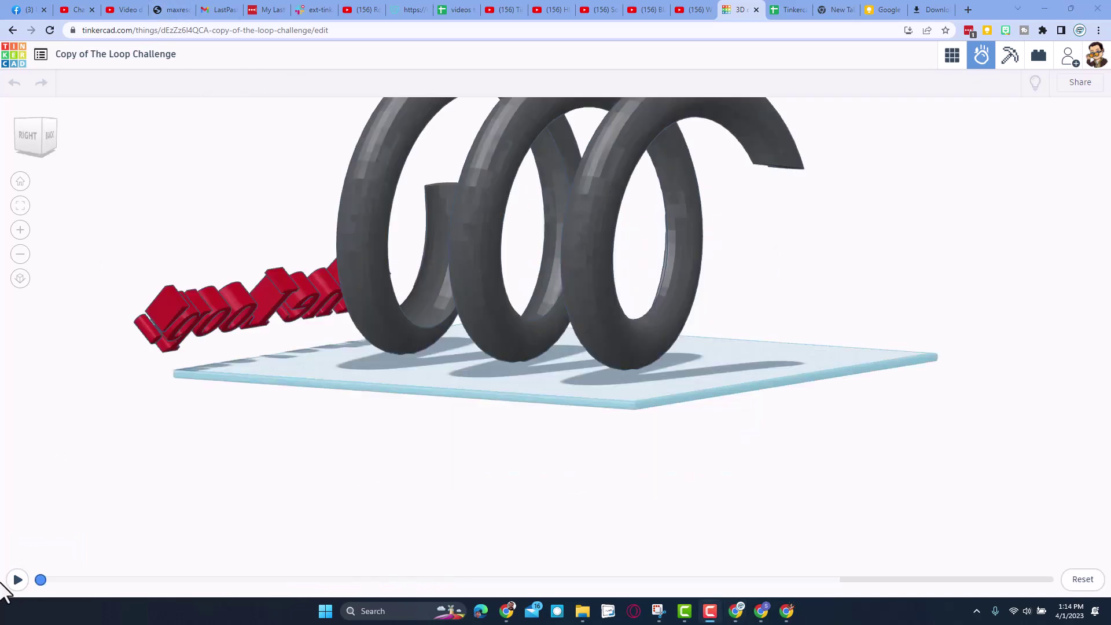
{"action": "left_click", "coordinate": [19, 581]}
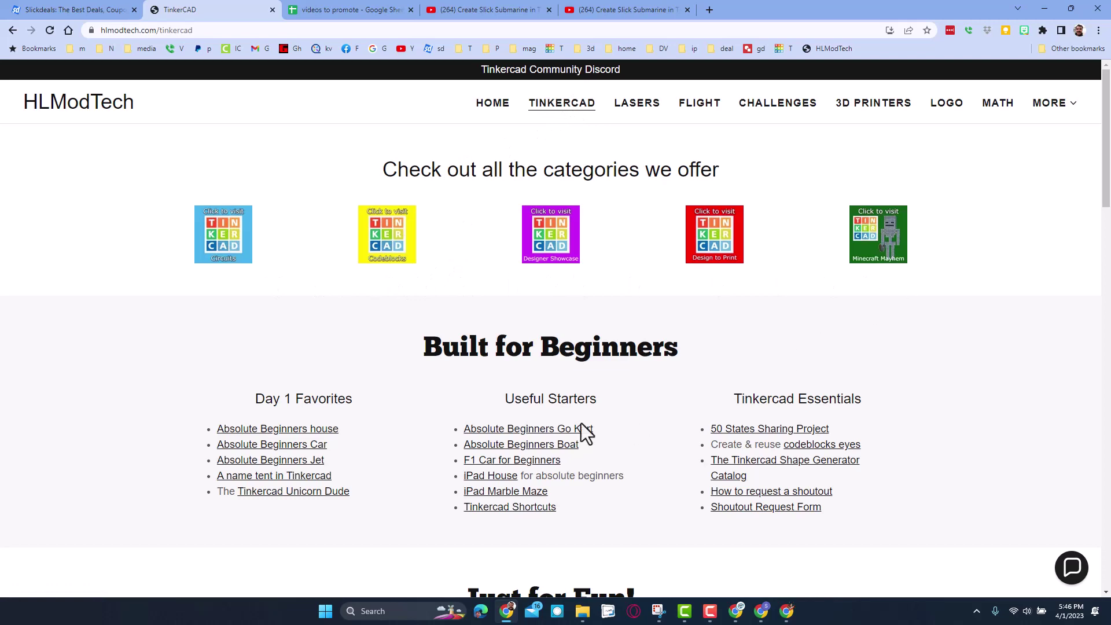
Scroll down the HLModTech Tinkercad page toward the creator's profile link.
{"action": "scroll", "coordinate": [977, 330], "scroll_direction": "down", "scroll_amount": 6}
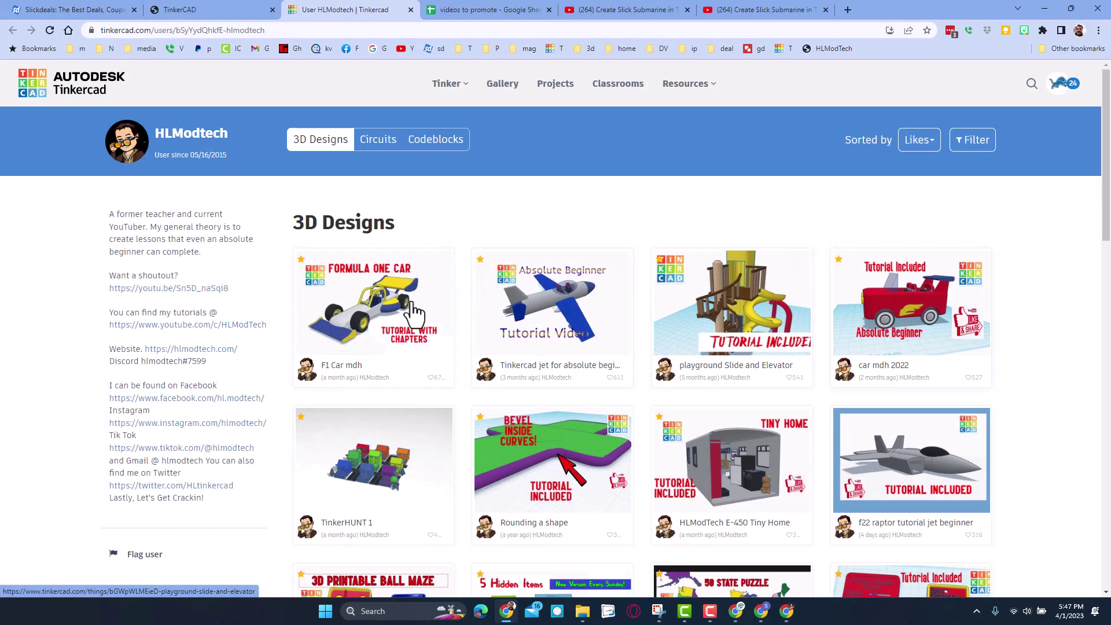
Glance at the F1 Car mdh design, then sort the creator's designs by most recent.
{"action": "left_click", "coordinate": [382, 314]}
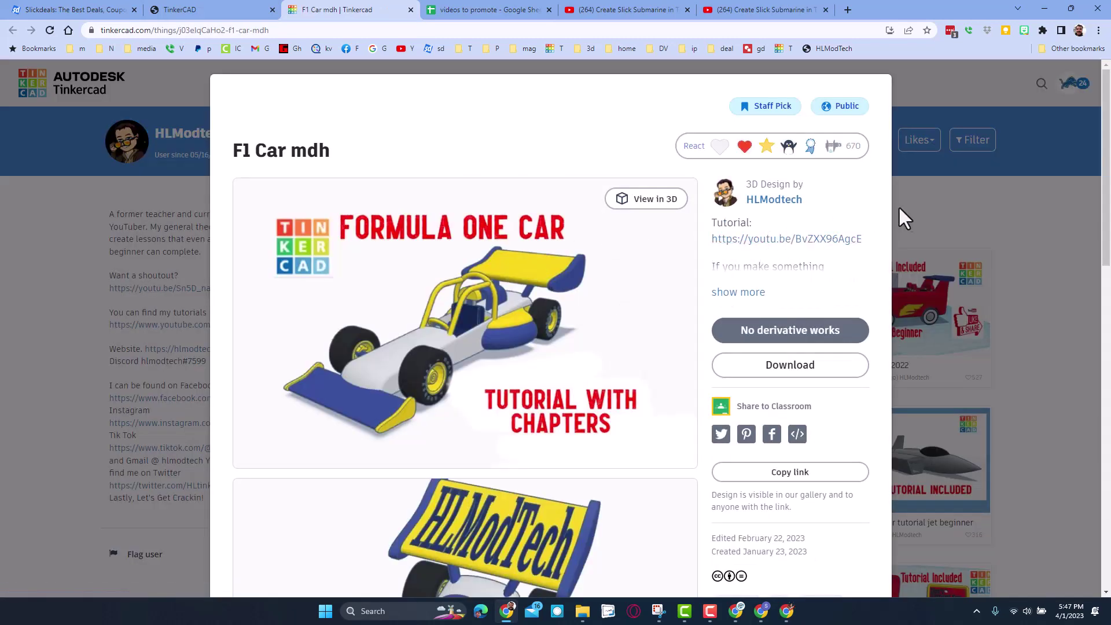
{"action": "left_click", "coordinate": [927, 216]}
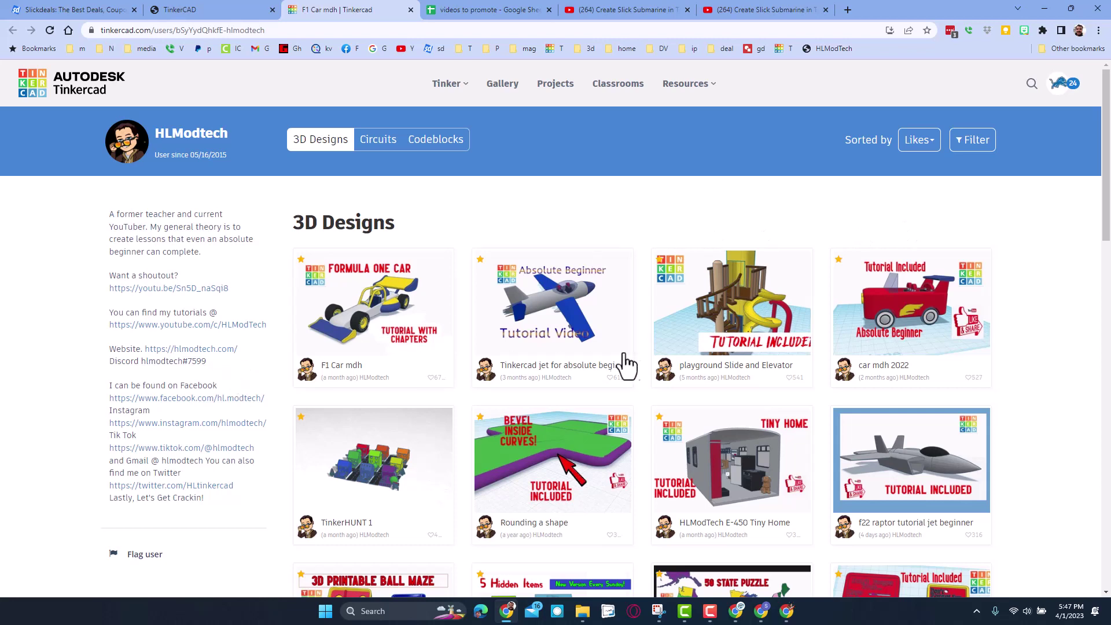
{"action": "left_click", "coordinate": [922, 143]}
{"action": "left_click", "coordinate": [866, 211]}
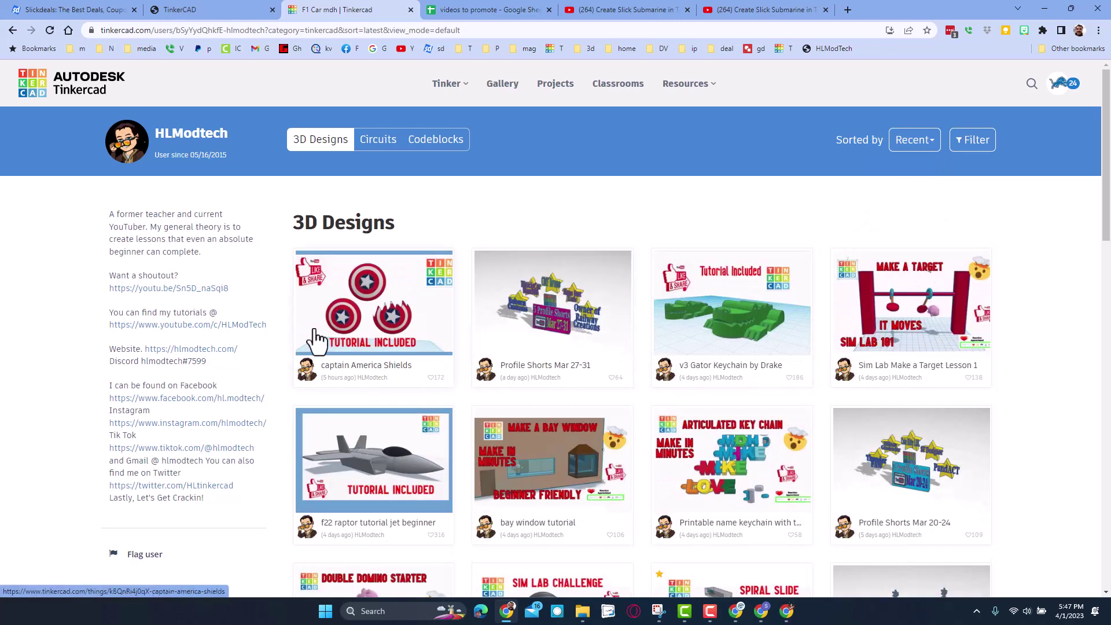
Open The Loop Challenge design and select the tiny ball above the scene.
{"action": "scroll", "coordinate": [832, 336], "scroll_direction": "down", "scroll_amount": 2}
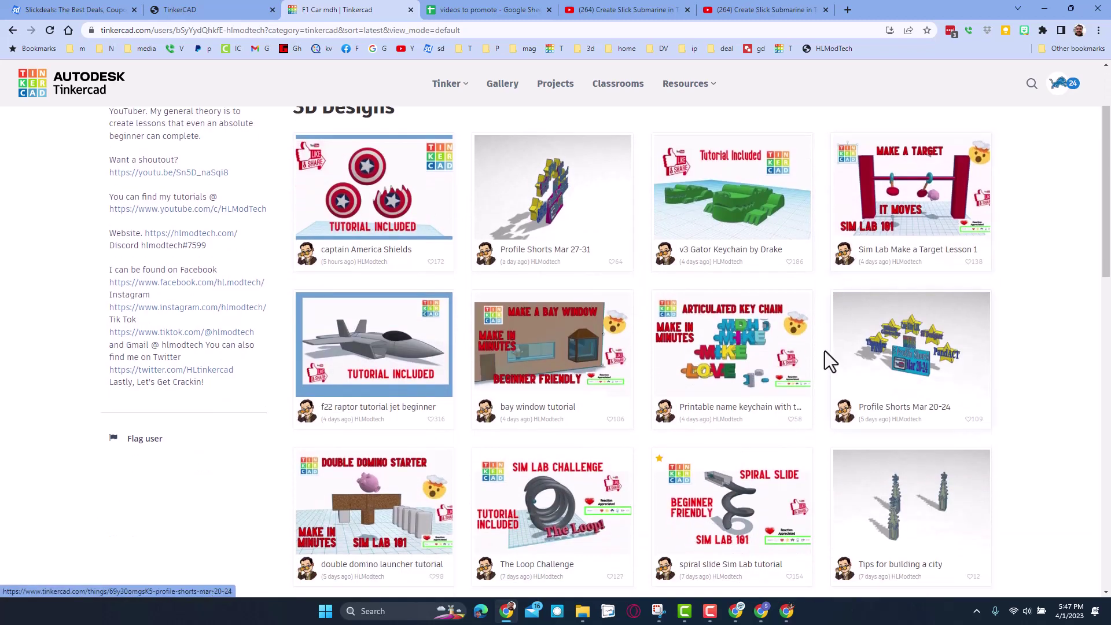
{"action": "left_click", "coordinate": [558, 506]}
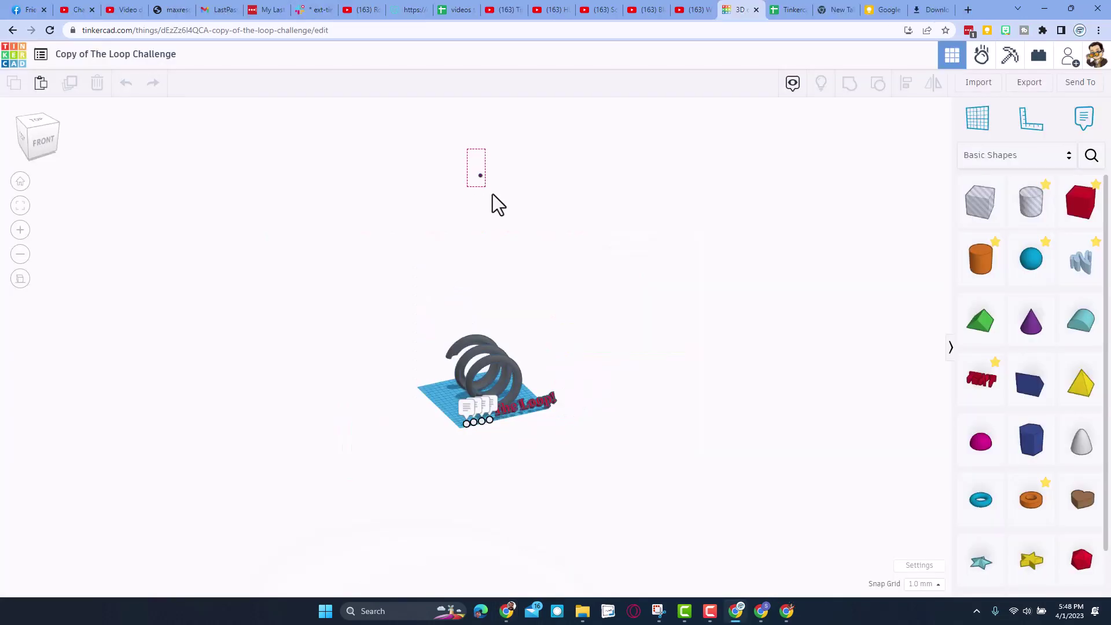
{"action": "left_click_drag", "start_coordinate": [492, 194], "coordinate": [496, 195]}
Zoom to the sphere, set the snap grid to 0.1 mm, and enlarge it to 4.90 mm tall.
{"action": "key", "text": "f"}
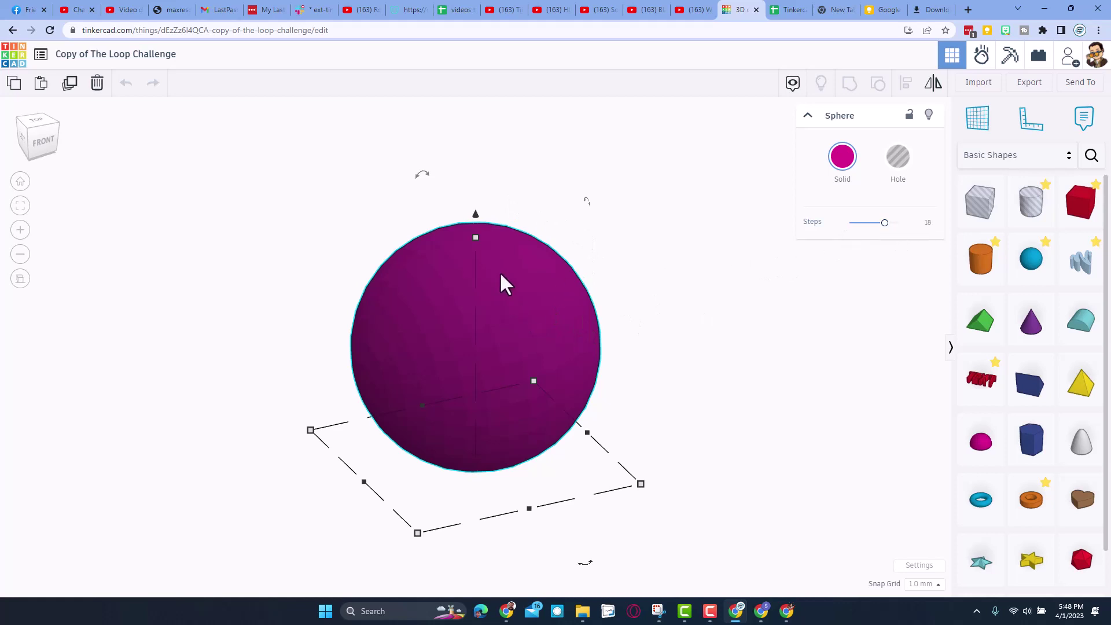
{"action": "left_click", "coordinate": [922, 584]}
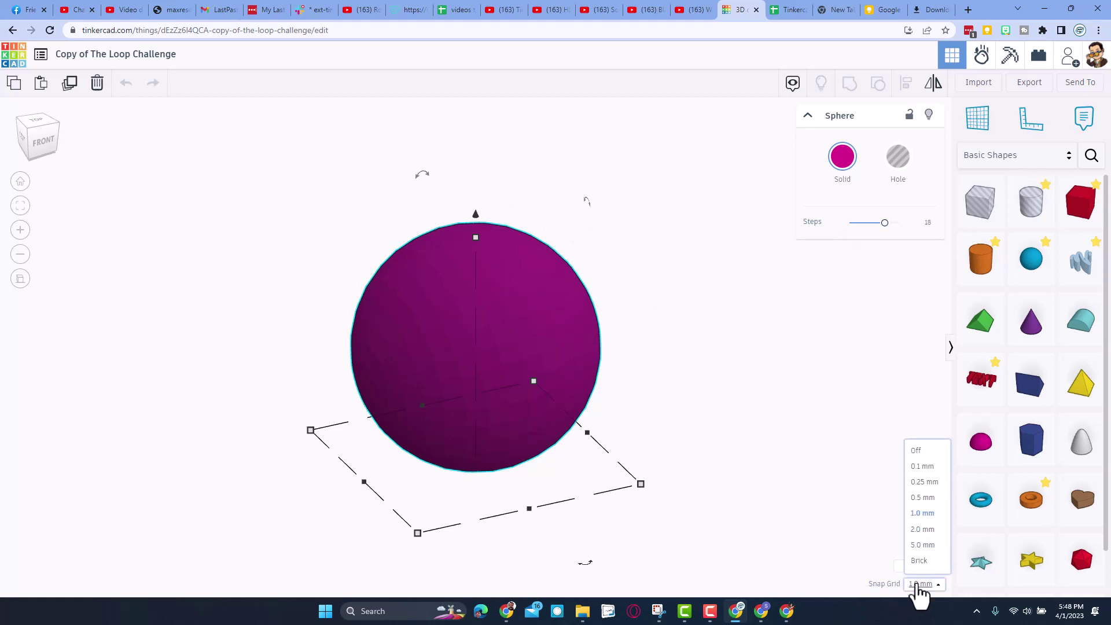
{"action": "left_click", "coordinate": [920, 467]}
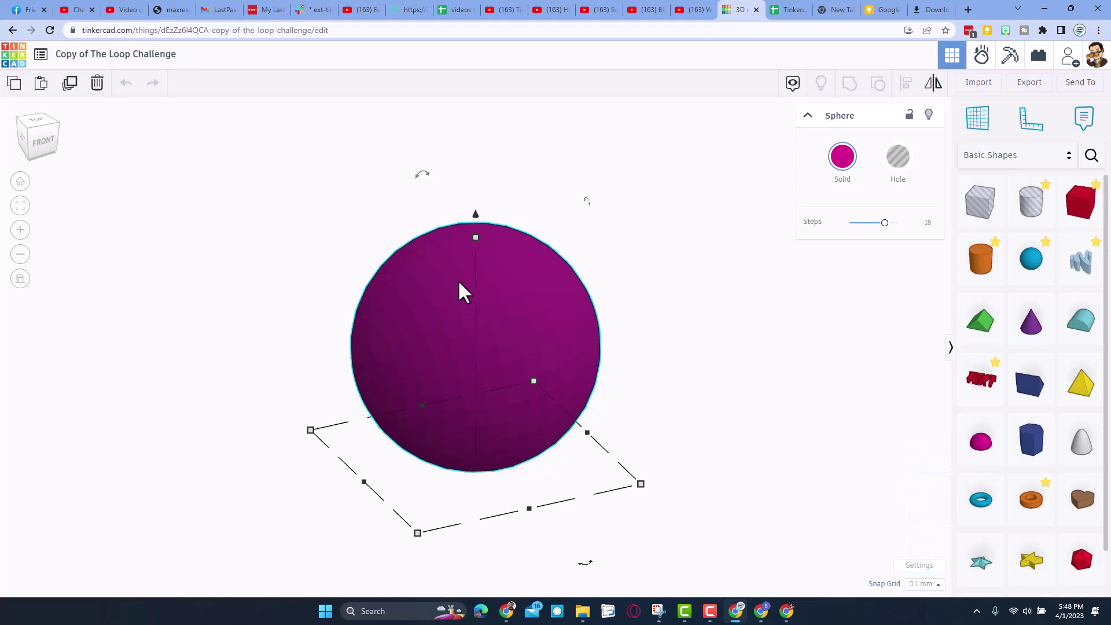
{"action": "mouse_move", "coordinate": [477, 246]}
{"action": "left_mouse_down", "text": "shift"}
{"action": "mouse_move", "coordinate": [477, 234]}
{"action": "mouse_move", "coordinate": [477, 244]}
{"action": "left_mouse_up", "text": "shift"}
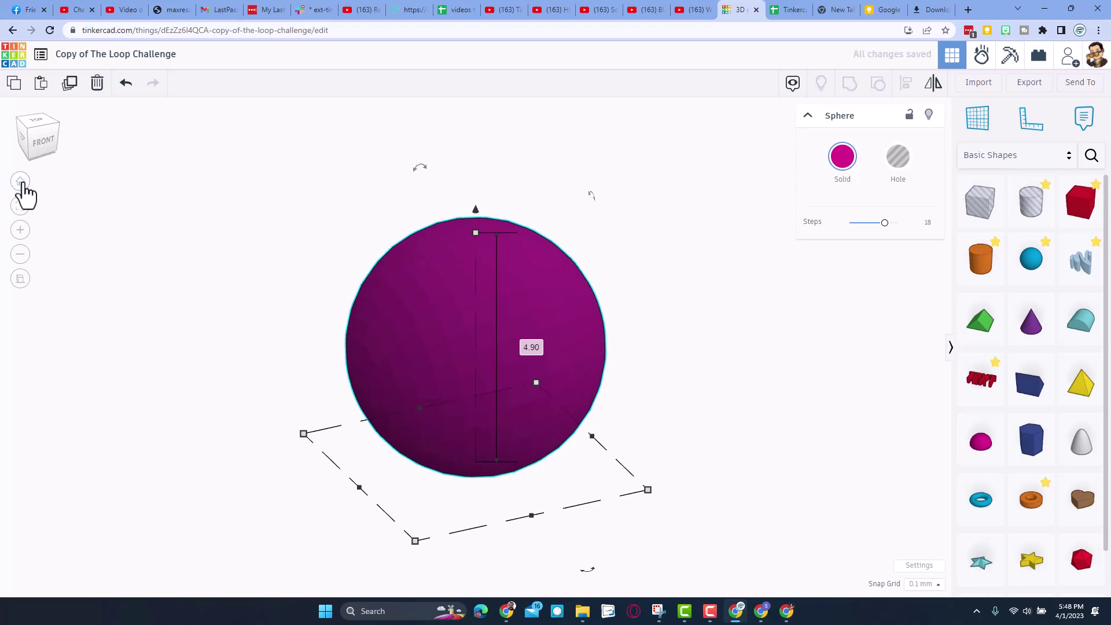
Read the notes on ball size, drop height, winning and recording a video, then enter Sim Lab.
{"action": "left_click", "coordinate": [20, 182]}
{"action": "right_click_drag", "start_coordinate": [528, 354], "coordinate": [640, 377]}
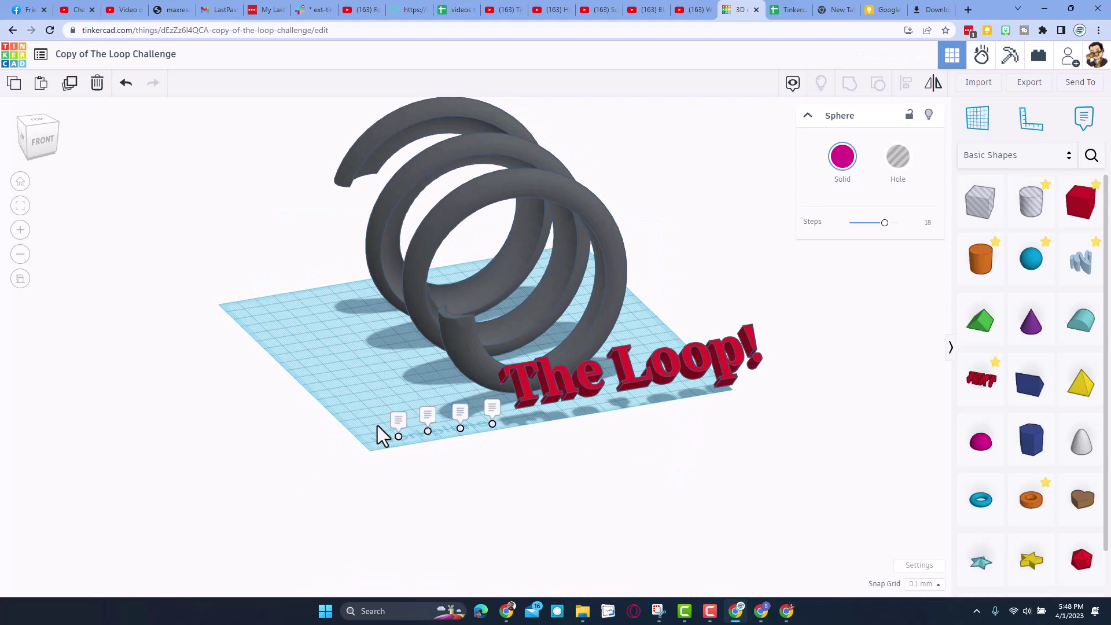
{"action": "left_click", "coordinate": [395, 421]}
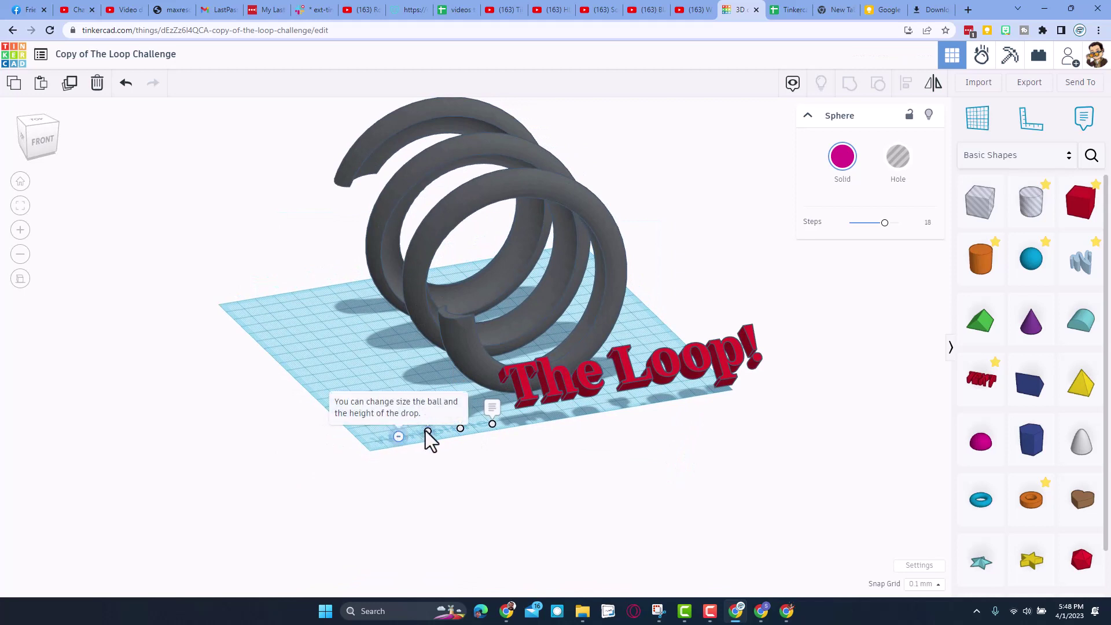
{"action": "left_click", "coordinate": [427, 431]}
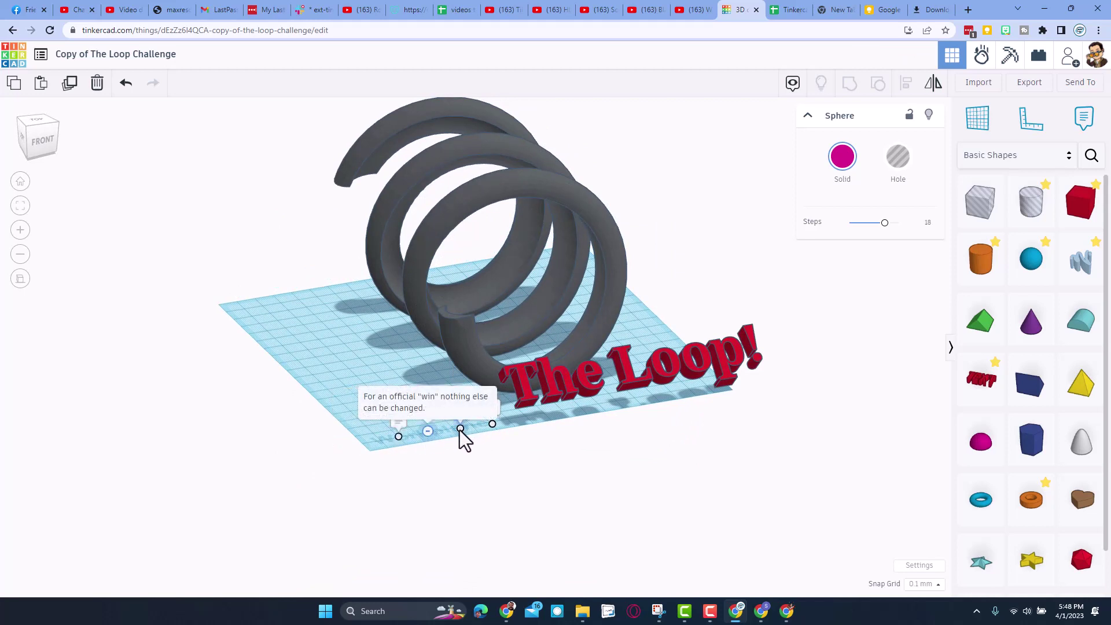
{"action": "left_click", "coordinate": [460, 429]}
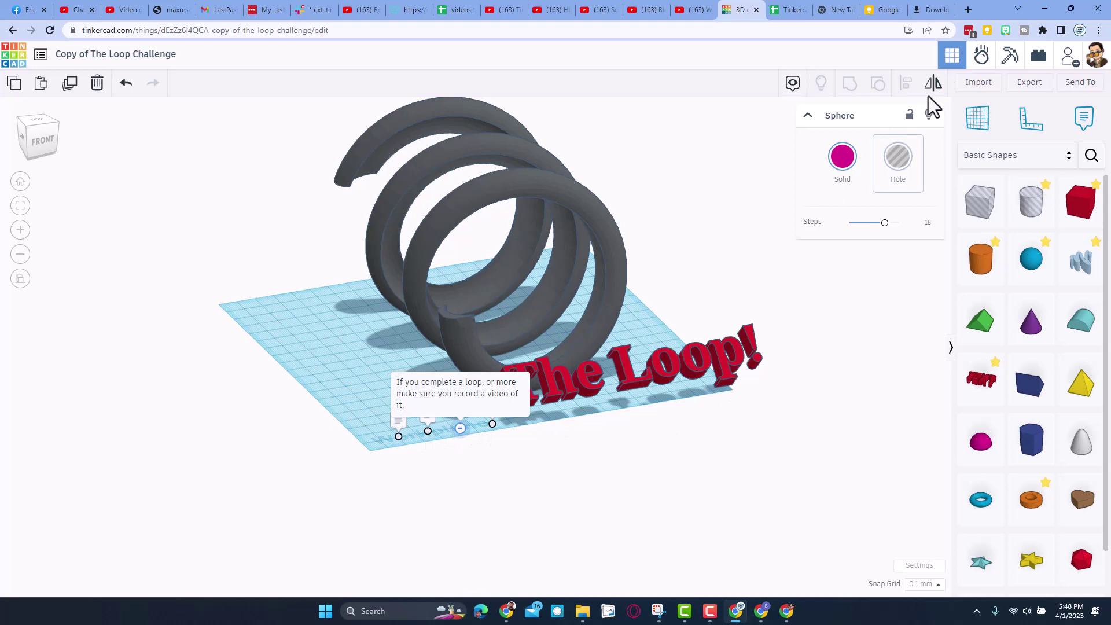
{"action": "left_click", "coordinate": [980, 60]}
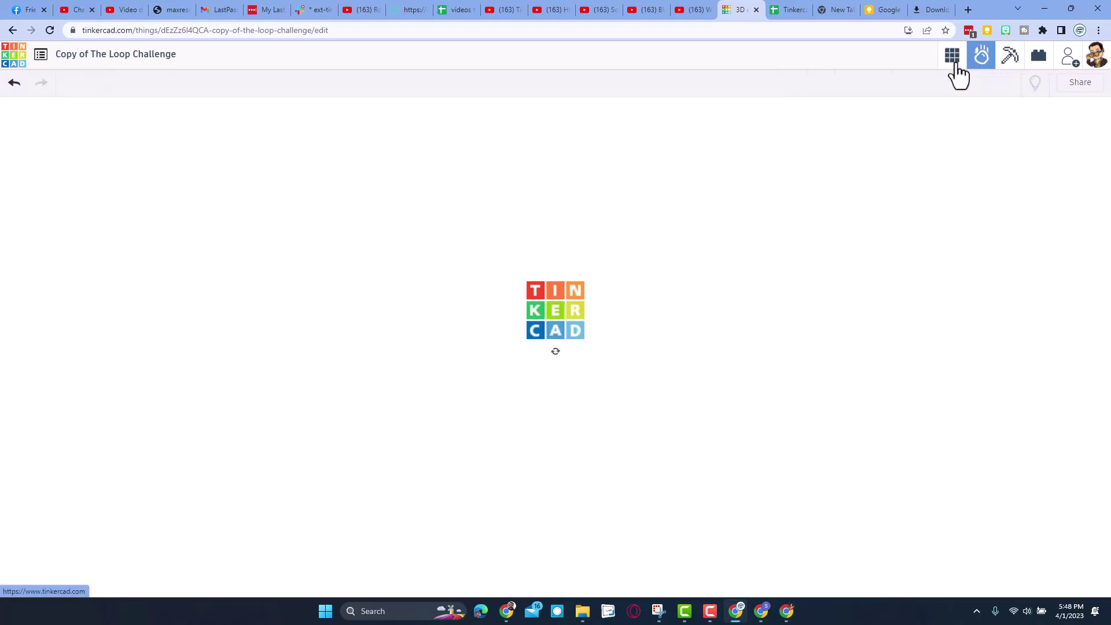
Run the ball through the loop, pause it, and rewind the timeline to near 0:00.
{"action": "left_click", "coordinate": [18, 580]}
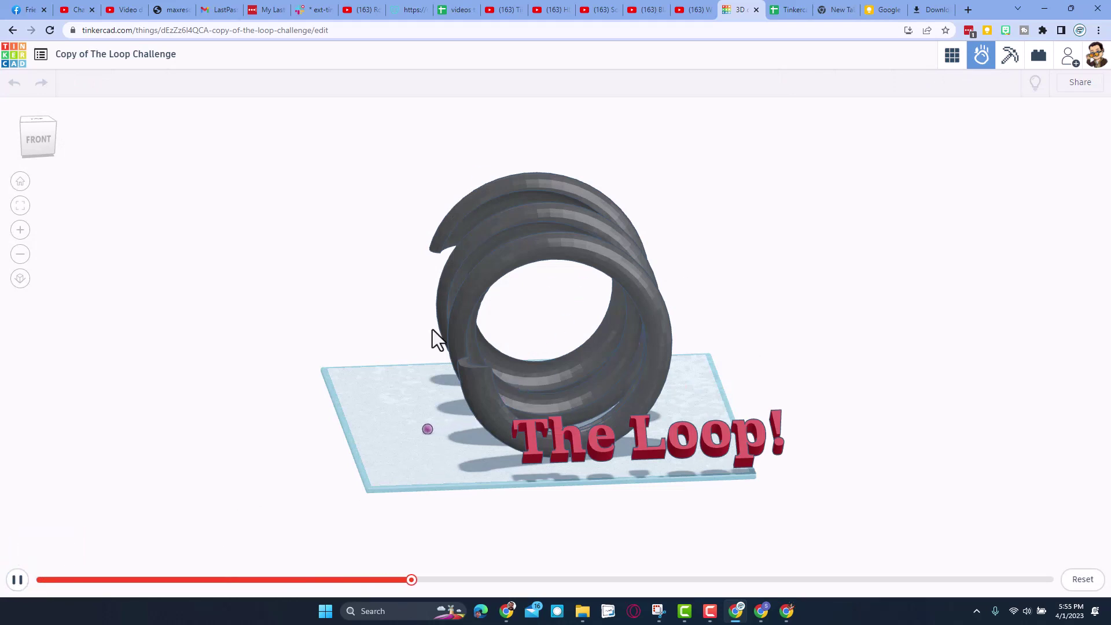
{"action": "right_click_drag", "start_coordinate": [857, 383], "coordinate": [700, 426]}
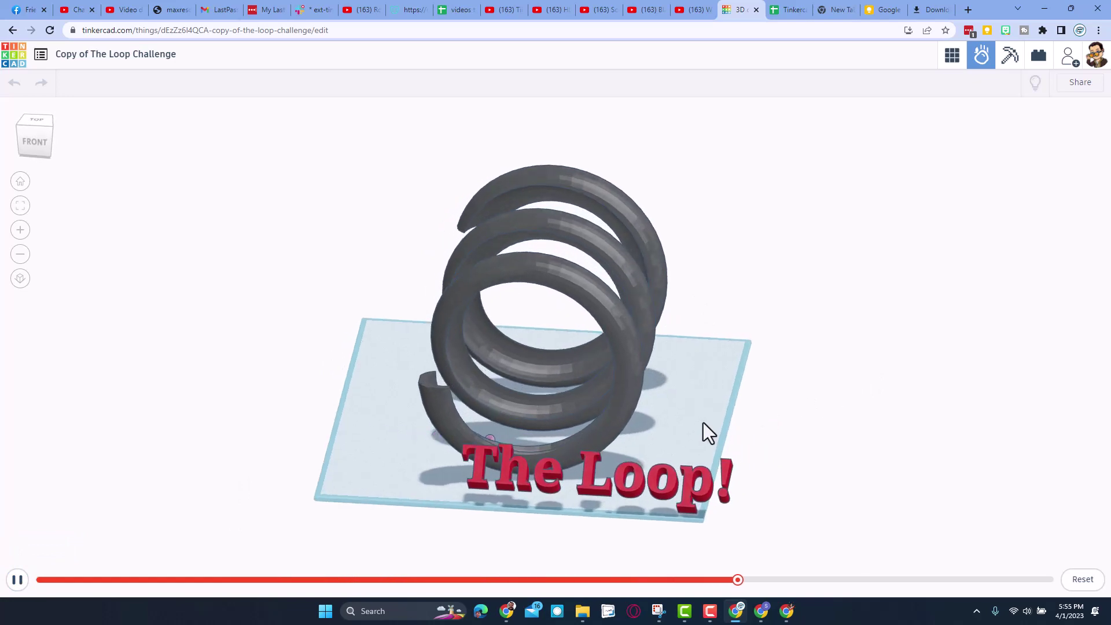
{"action": "key", "text": "space"}
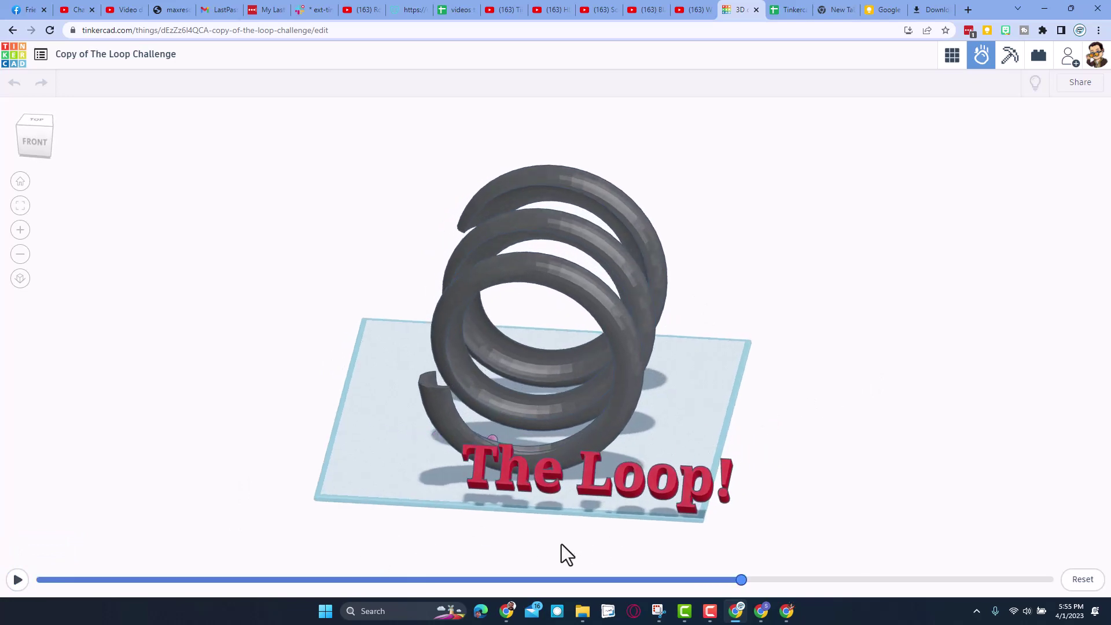
{"action": "left_click_drag", "start_coordinate": [741, 579], "coordinate": [388, 580]}
{"action": "left_click_drag", "start_coordinate": [325, 565], "coordinate": [70, 524]}
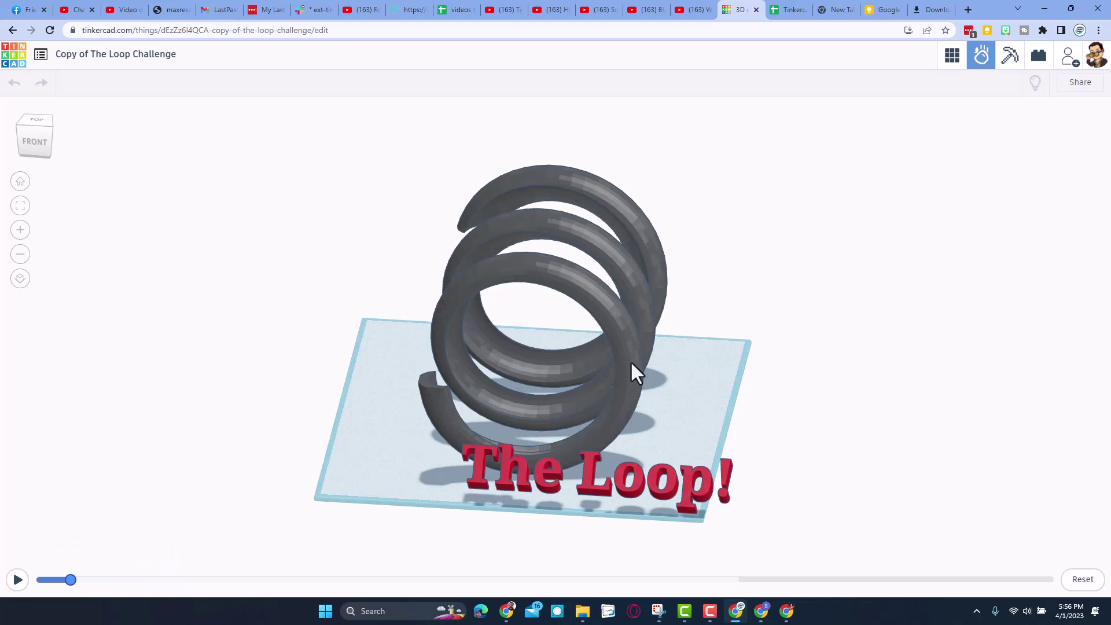
Render a portrait 9:16 simulation video after comparing the 1:1 and 16:9 framings.
{"action": "left_click", "coordinate": [1080, 83]}
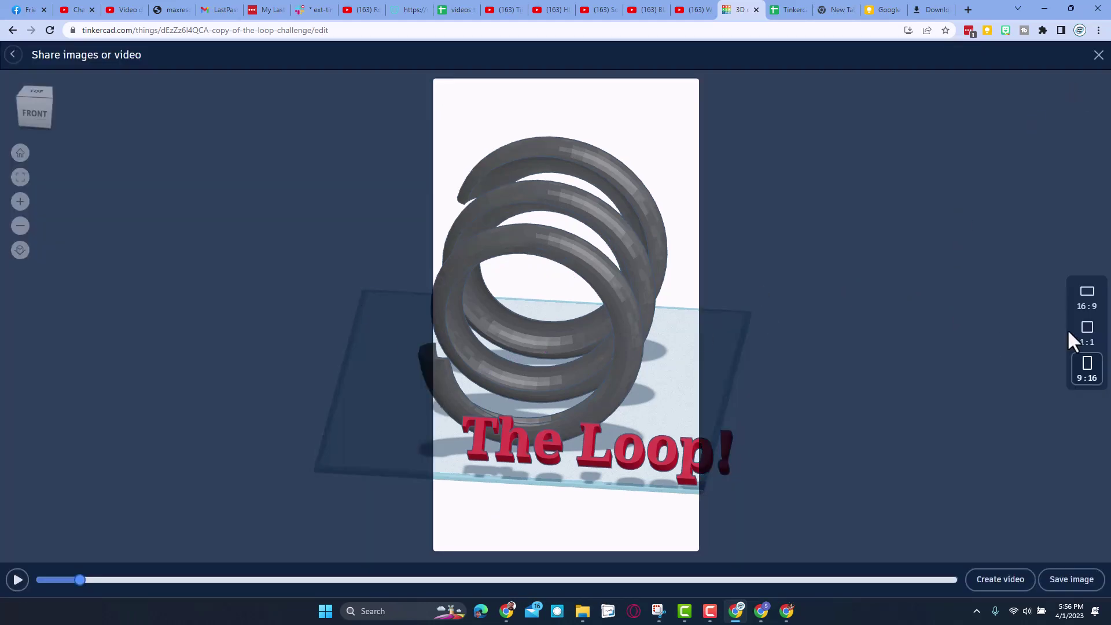
{"action": "left_click", "coordinate": [1087, 332]}
{"action": "left_click", "coordinate": [1083, 296]}
{"action": "left_click", "coordinate": [1088, 369]}
{"action": "left_click_drag", "start_coordinate": [571, 343], "coordinate": [635, 334]}
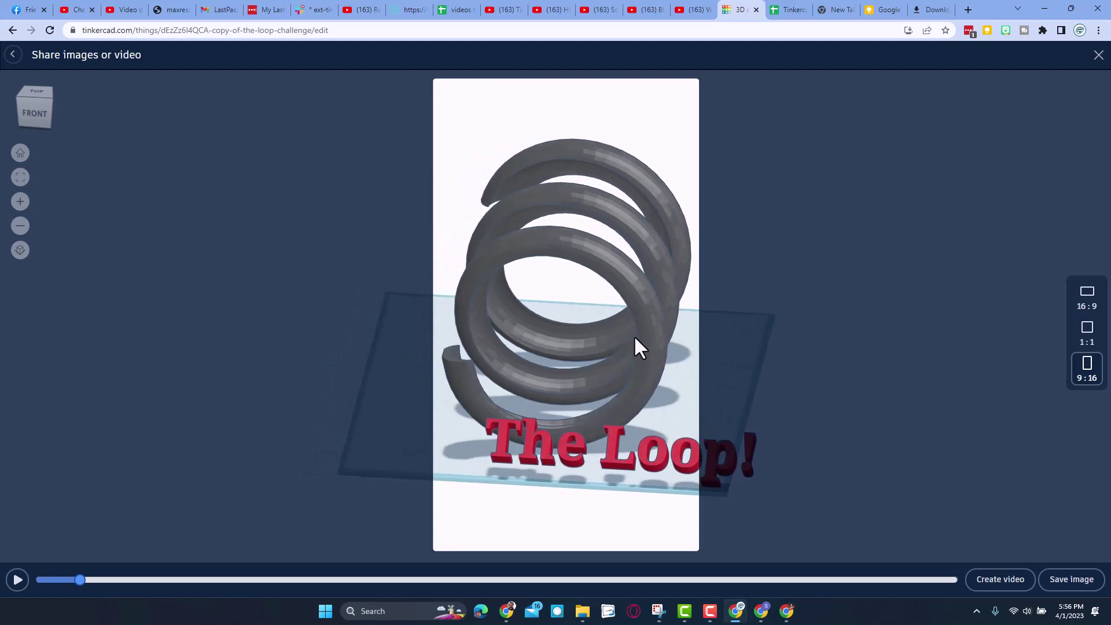
{"action": "left_click", "coordinate": [993, 579]}
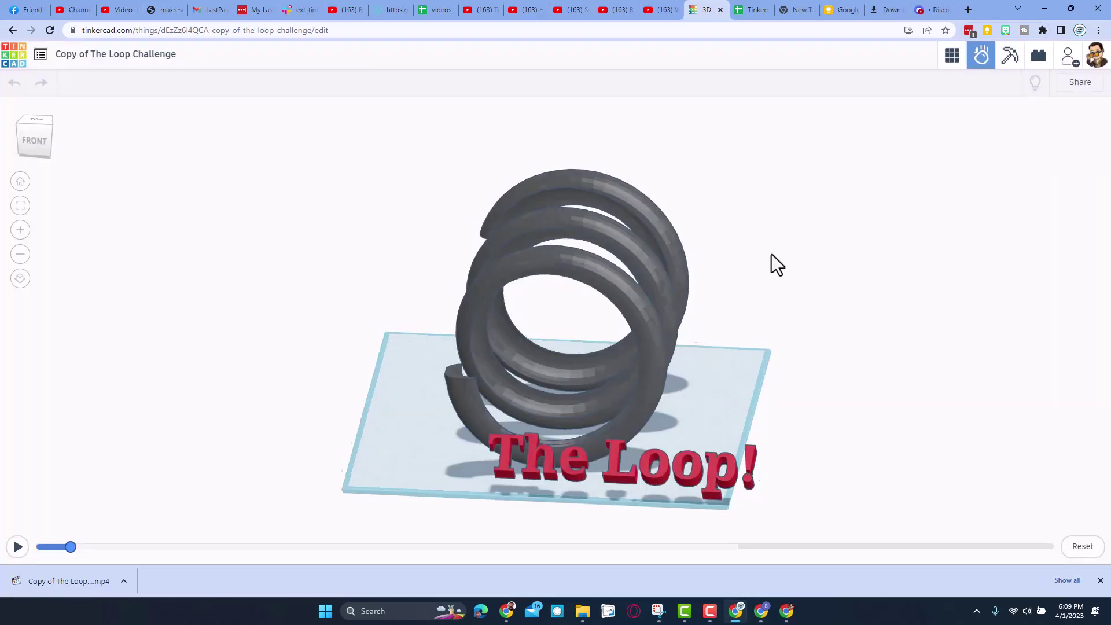
Switch to 3D Design and back to Sim Lab, then check the coil's material is Plastic.
{"action": "left_click", "coordinate": [950, 58]}
{"action": "right_click_drag", "start_coordinate": [481, 290], "coordinate": [673, 296]}
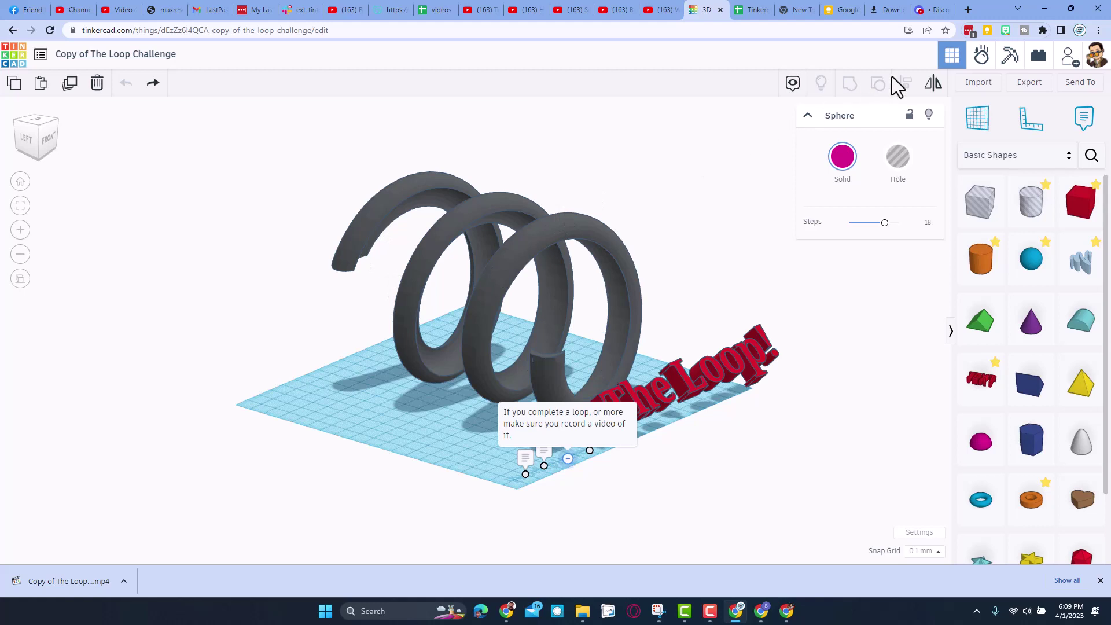
{"action": "left_click", "coordinate": [973, 57]}
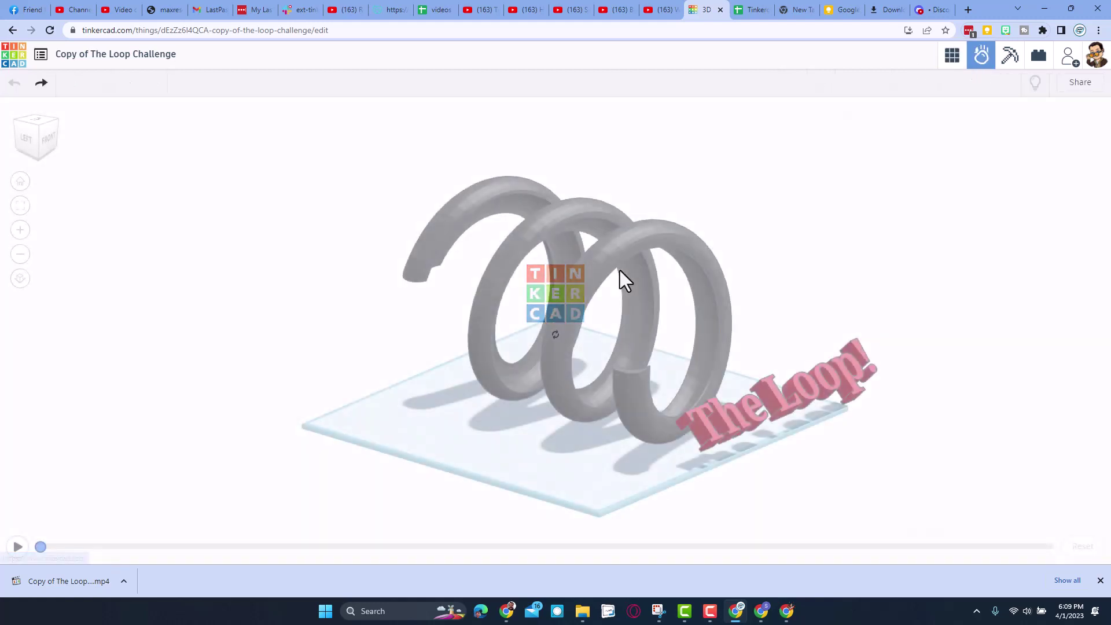
{"action": "left_click", "coordinate": [686, 248]}
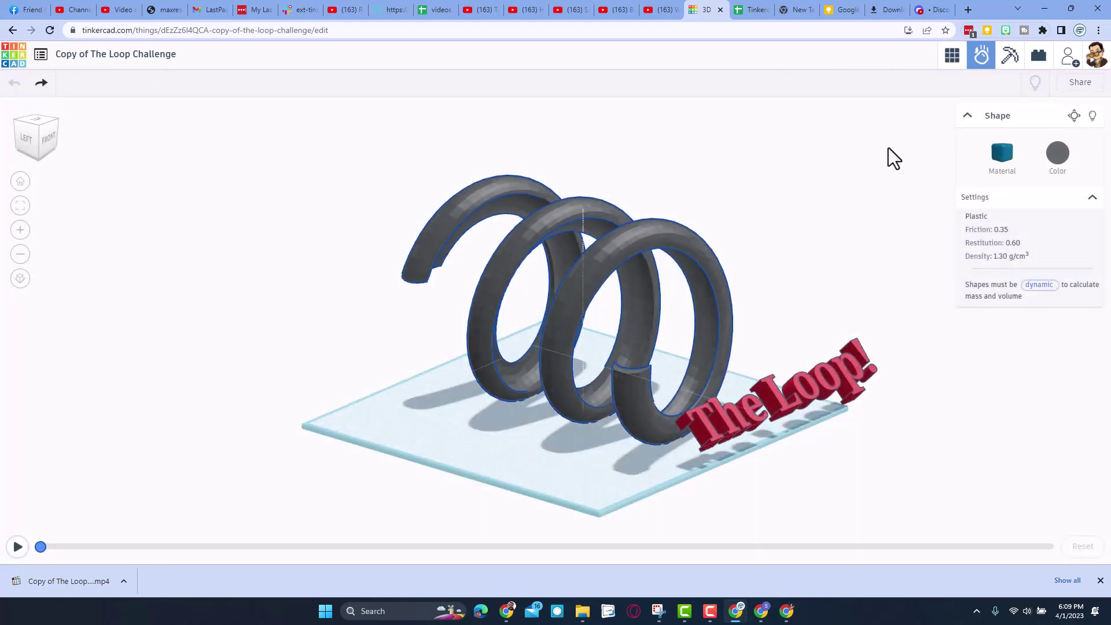
{"action": "left_click", "coordinate": [1002, 153]}
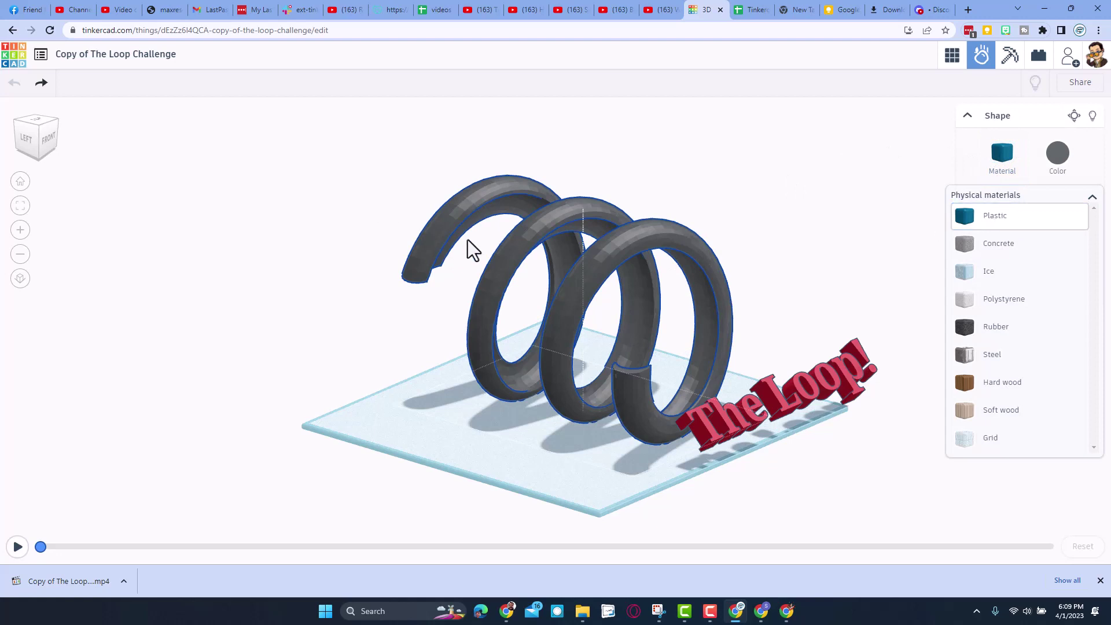
Select the tiny ball and confirm its material is Ice, then orbit around the spring.
{"action": "scroll", "coordinate": [531, 149], "scroll_direction": "down", "scroll_amount": 5}
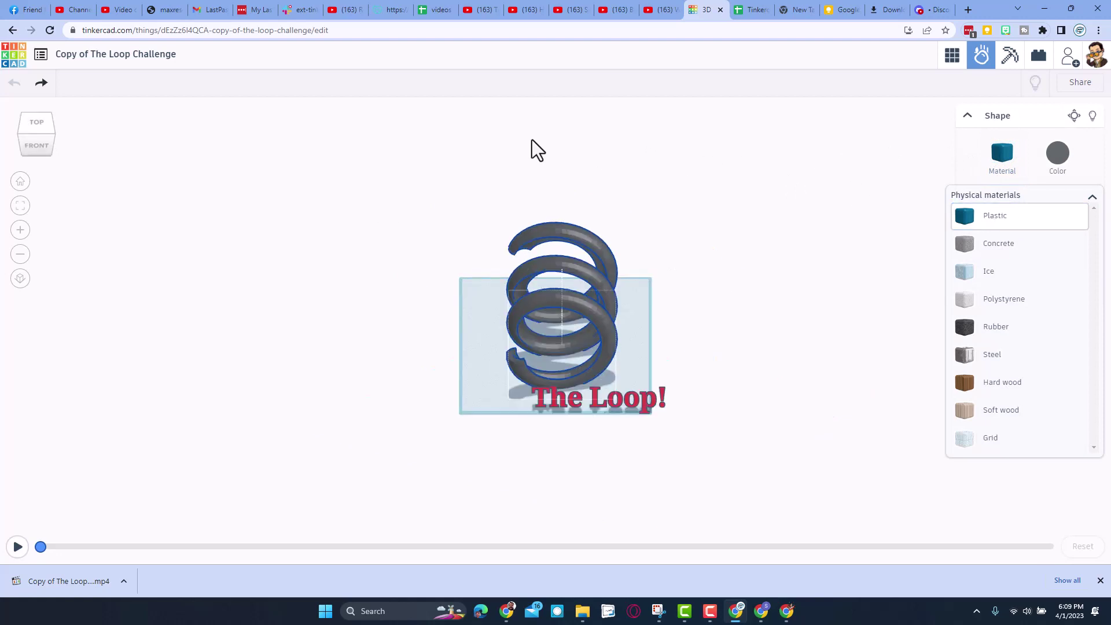
{"action": "left_click_drag", "start_coordinate": [511, 157], "coordinate": [556, 217]}
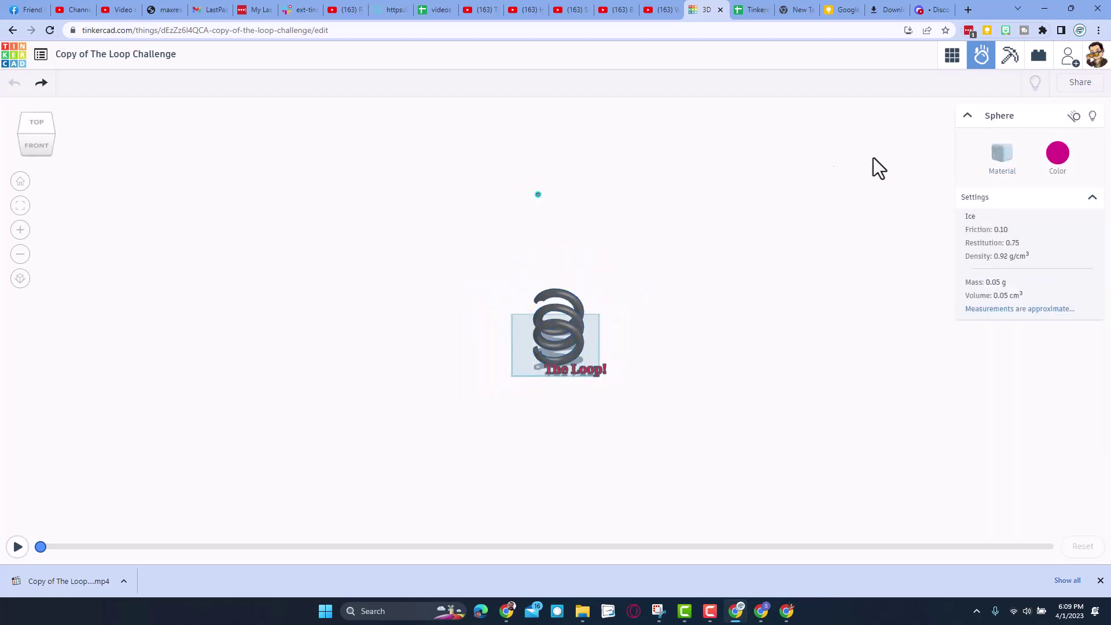
{"action": "left_click", "coordinate": [1002, 162]}
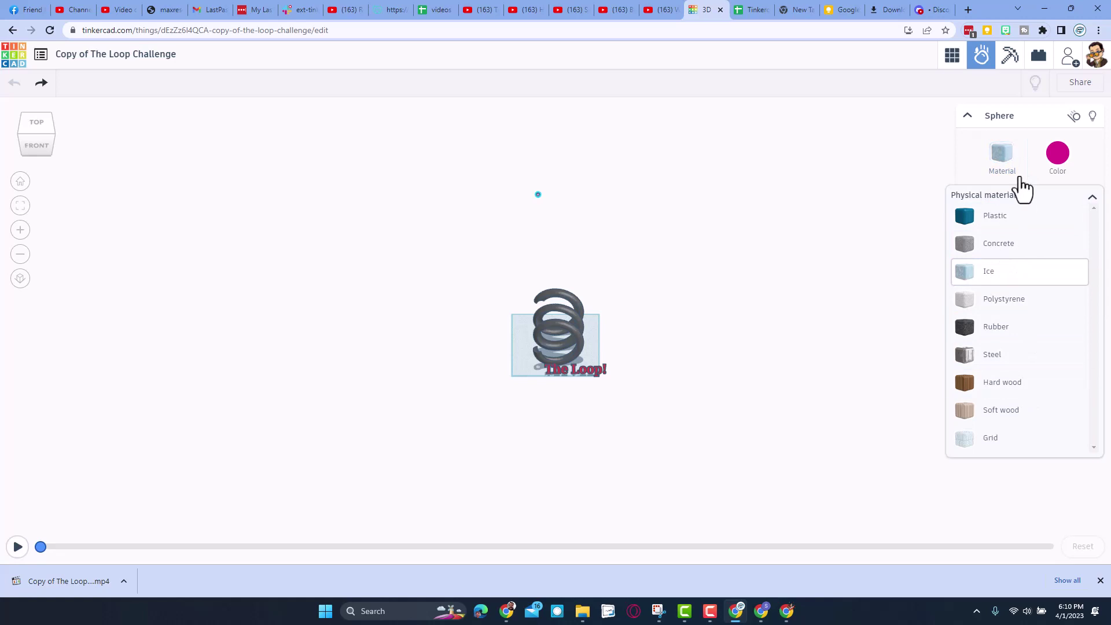
{"action": "right_click_drag", "start_coordinate": [819, 346], "coordinate": [676, 325]}
{"action": "scroll", "coordinate": [623, 301], "scroll_direction": "up", "scroll_amount": 3}
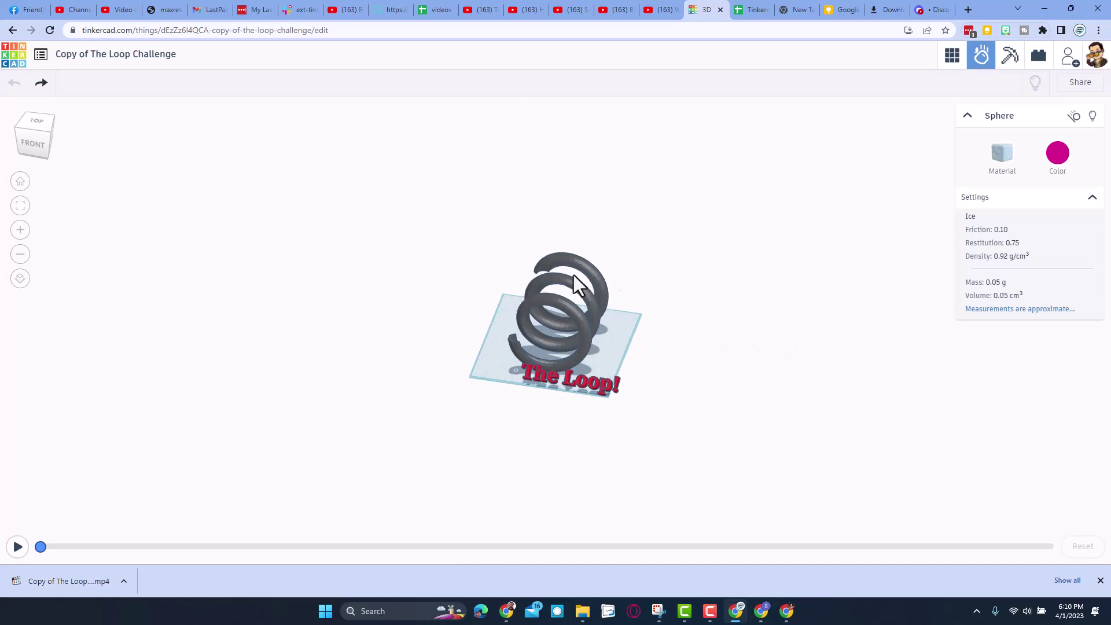
{"action": "scroll", "coordinate": [783, 339], "scroll_direction": "up", "scroll_amount": 5}
{"action": "right_click_drag", "start_coordinate": [770, 286], "coordinate": [442, 211]}
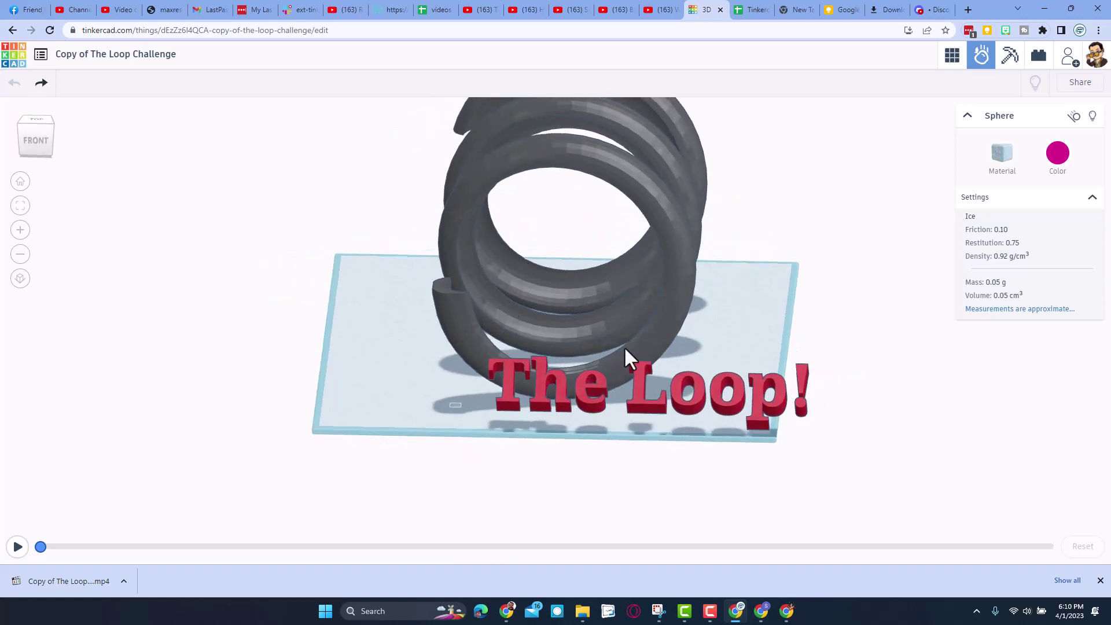
{"action": "right_click_drag", "start_coordinate": [794, 301], "coordinate": [527, 197]}
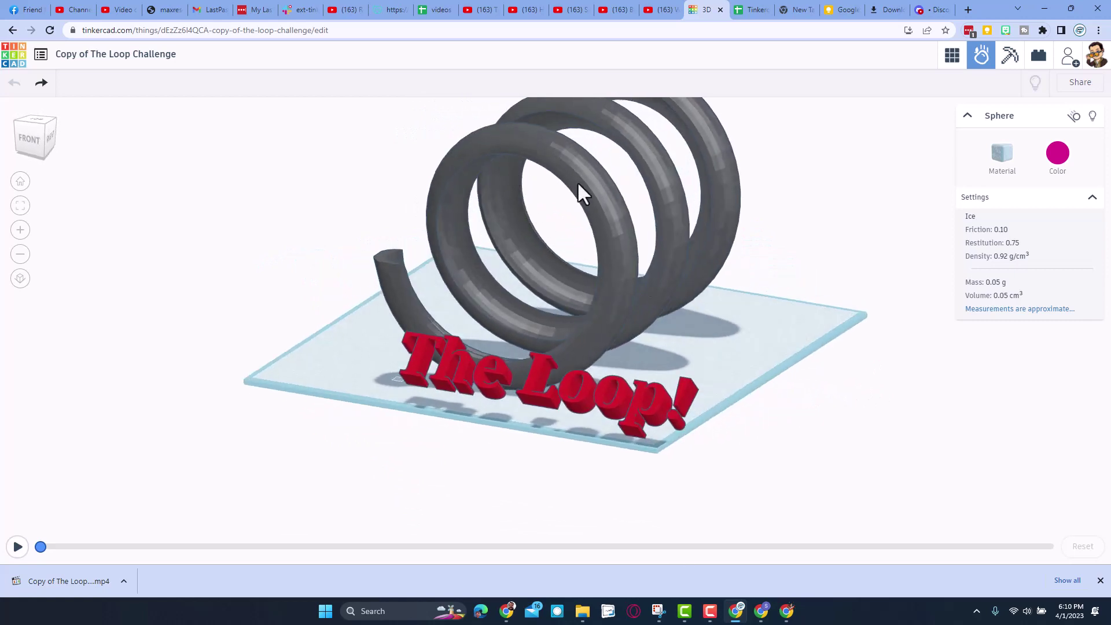